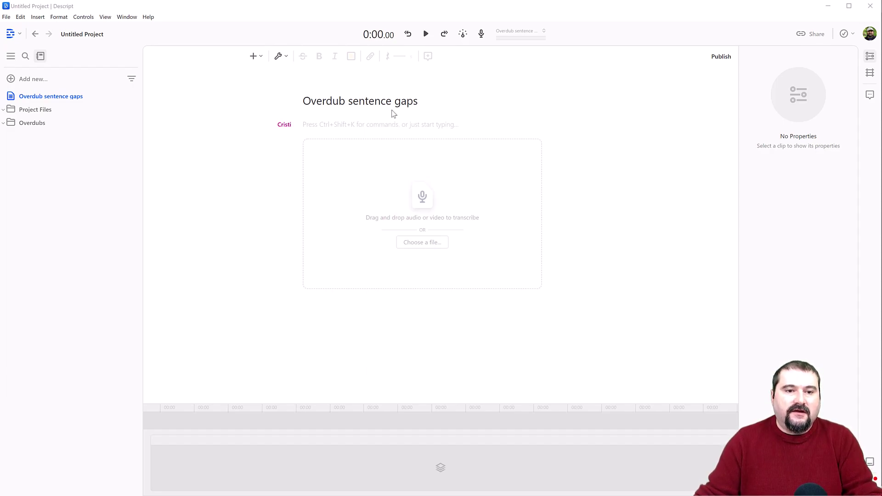
Copy sentence lines 2–10 from the Notepad++ text file and return to Descript.
key("alt+Tab")
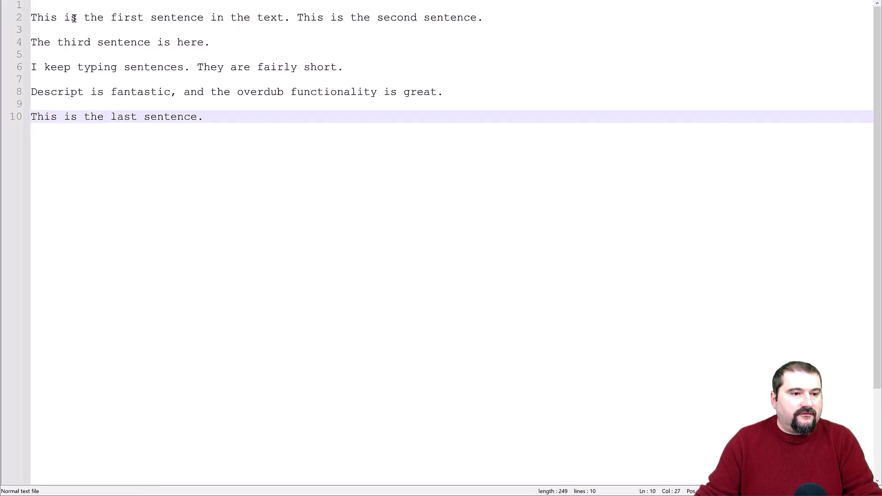
left_click_drag(31, 18, 204, 112)
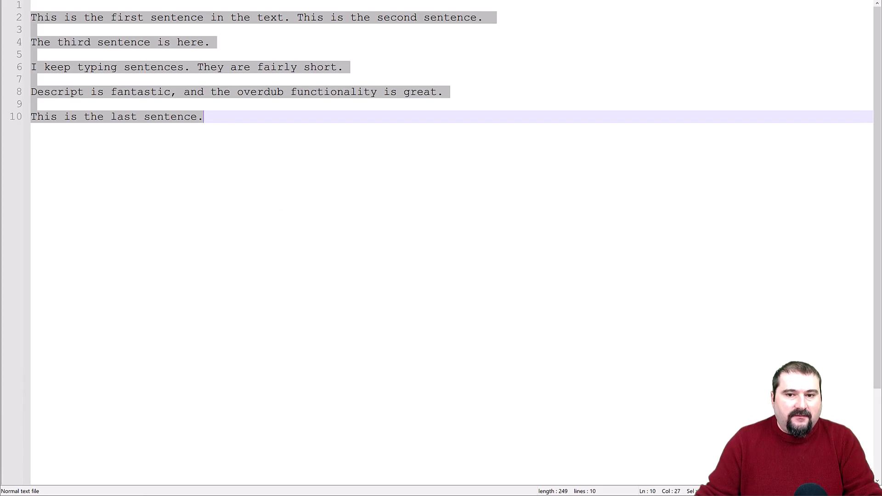
key("alt+Tab")
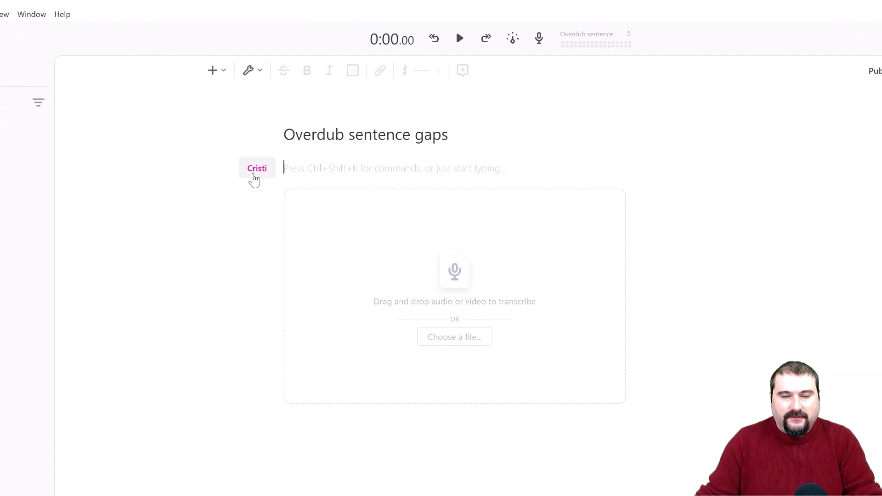
Check the Set Speaker voice menu for speaker Cristi and close it unchanged.
left_click(254, 179)
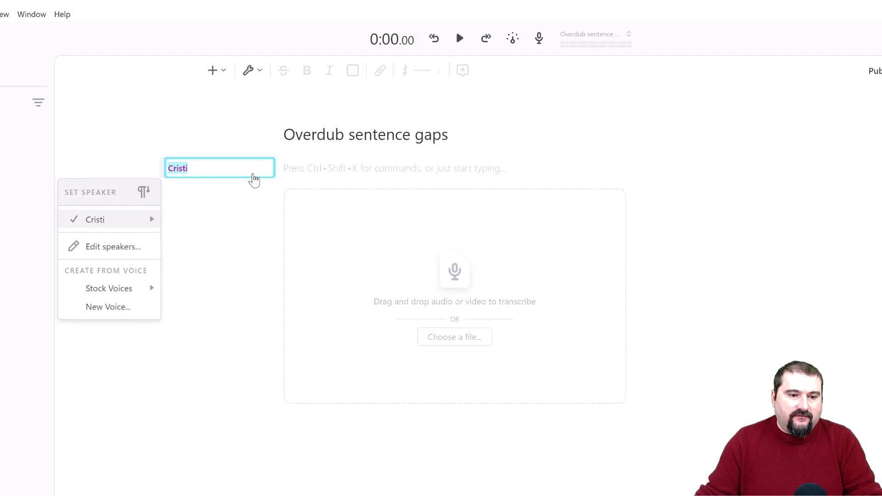
mouse_move(120, 226)
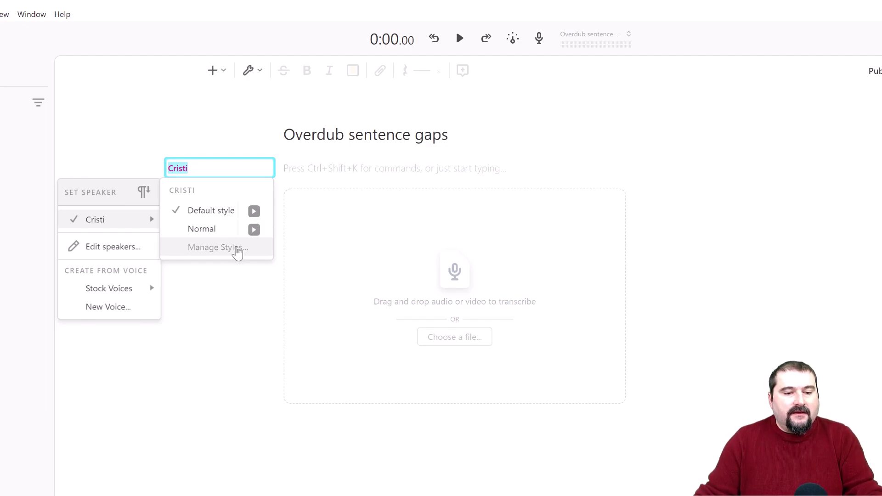
left_click(326, 173)
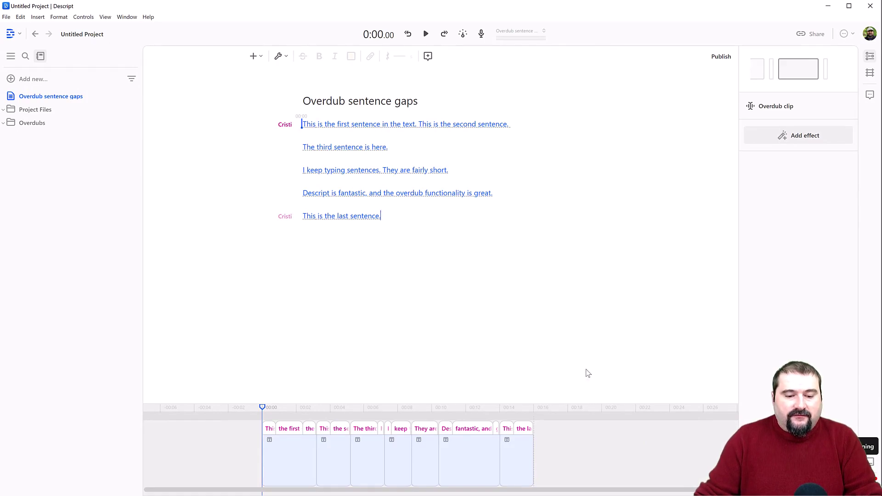
Enlarge the timeline panel and make the track area above the clips taller.
left_click_drag(574, 403, 584, 294)
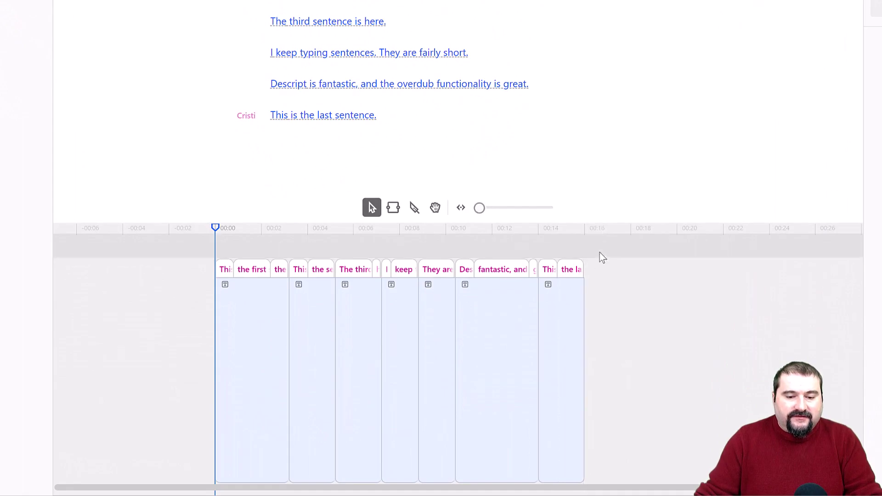
left_click_drag(600, 255, 605, 323)
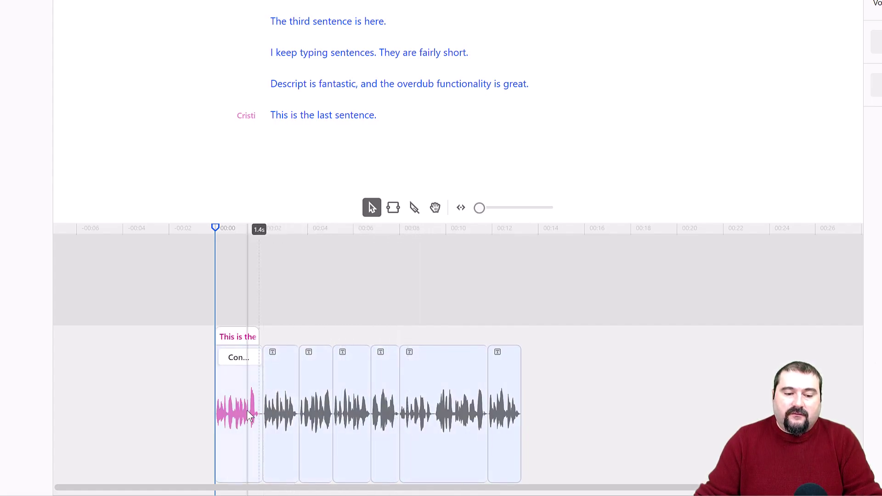
scroll(271, 412, "up", 5)
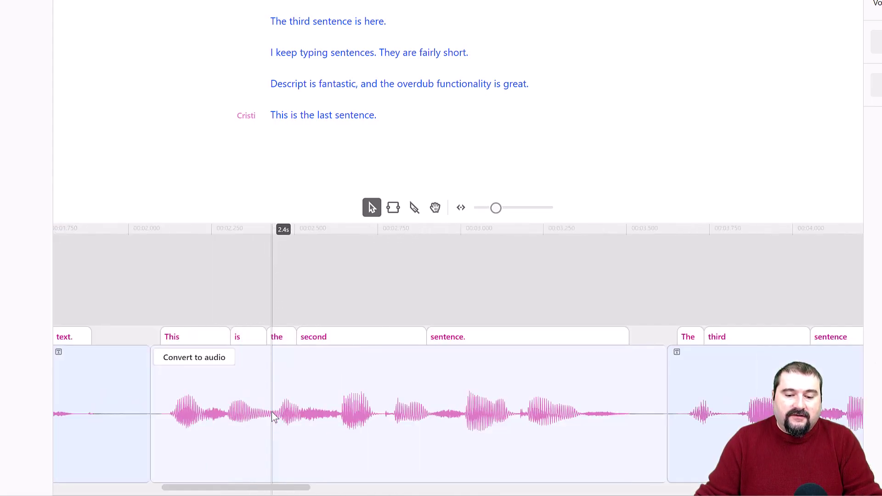
scroll(272, 411, "down", 5)
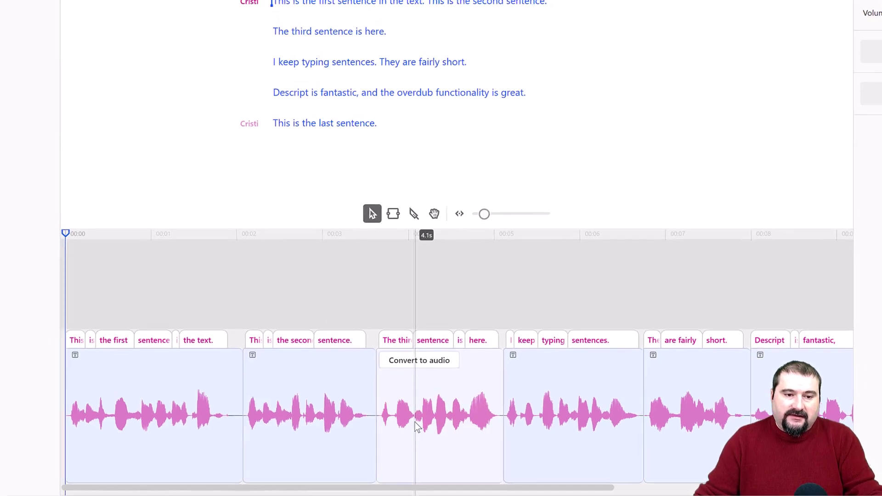
Play the generated overdub speech from the start of the first sentence.
left_click(270, 52)
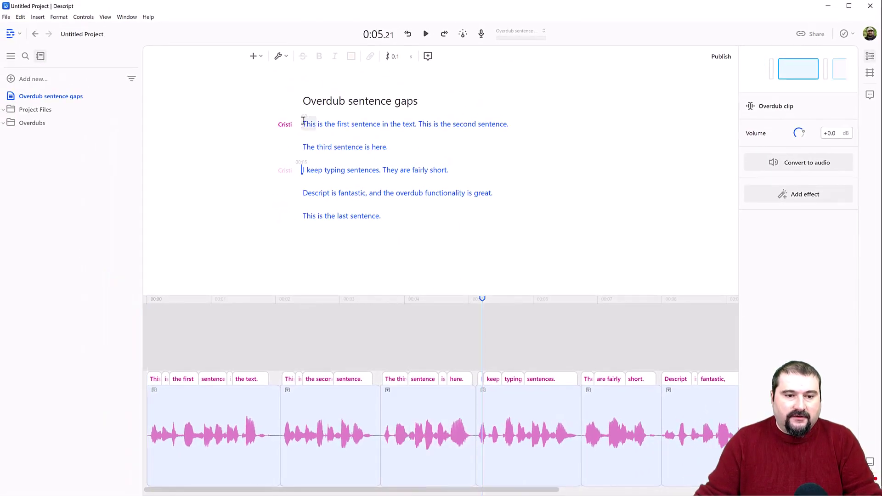
left_click(303, 122)
key("space")
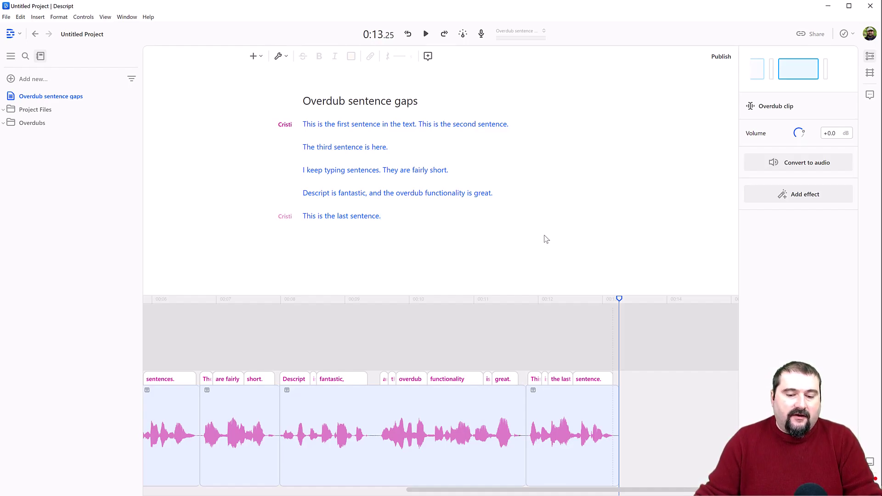
Drag sentence clips right to open 1.19–1.70 s gaps between every sentence.
scroll(495, 446, "down", 5)
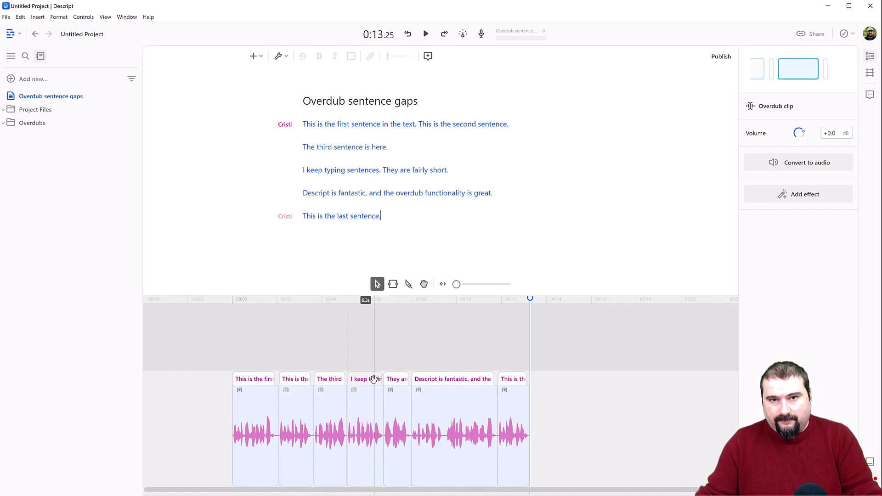
left_click_drag(297, 378, 470, 381)
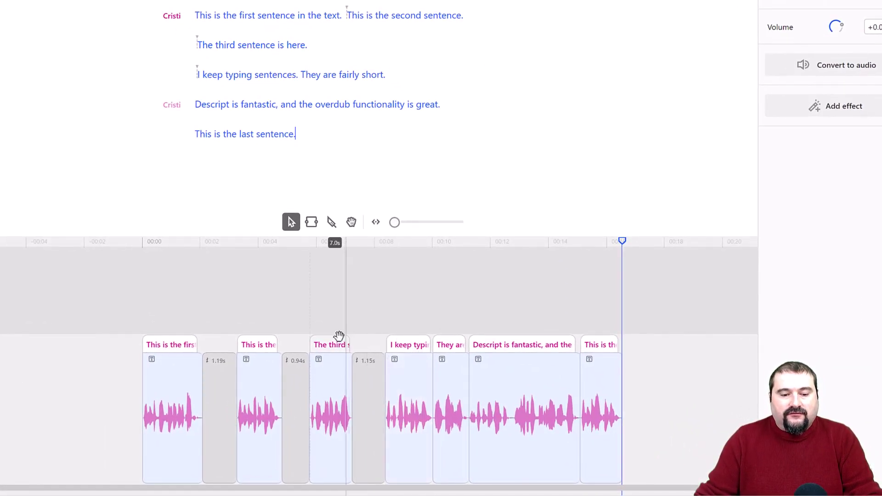
left_click_drag(333, 343, 345, 344)
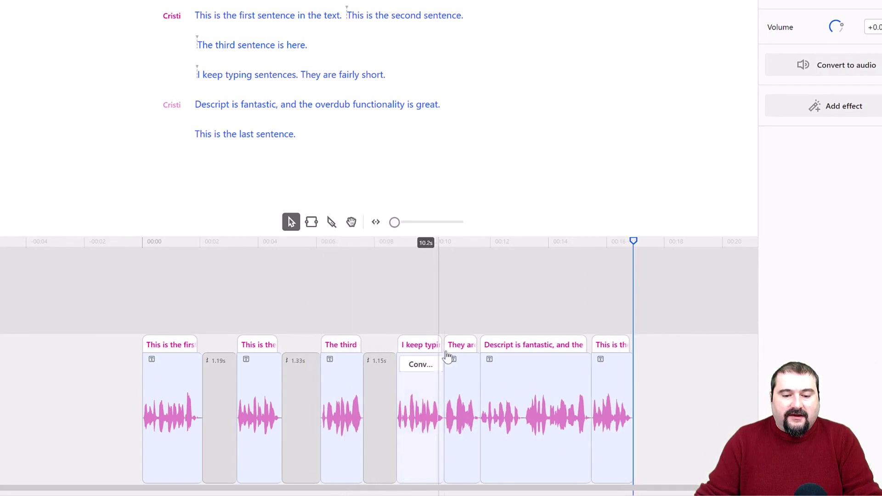
left_click_drag(469, 344, 598, 349)
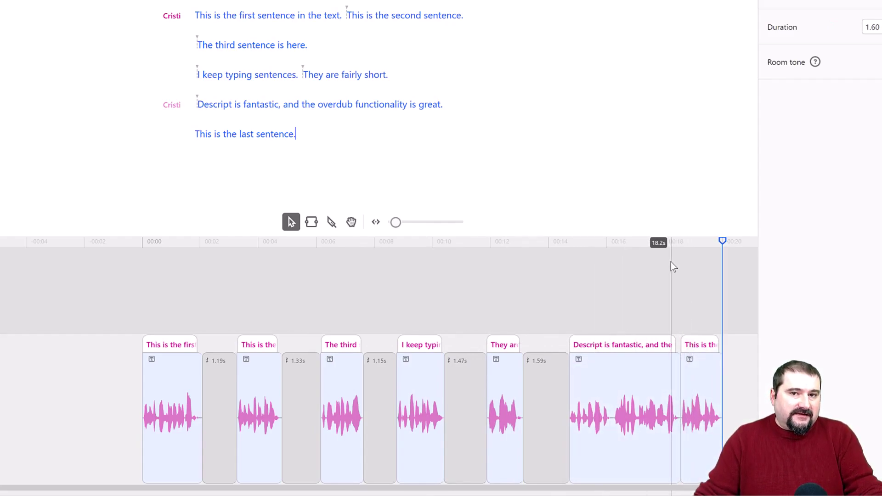
scroll(660, 322, "right", 3)
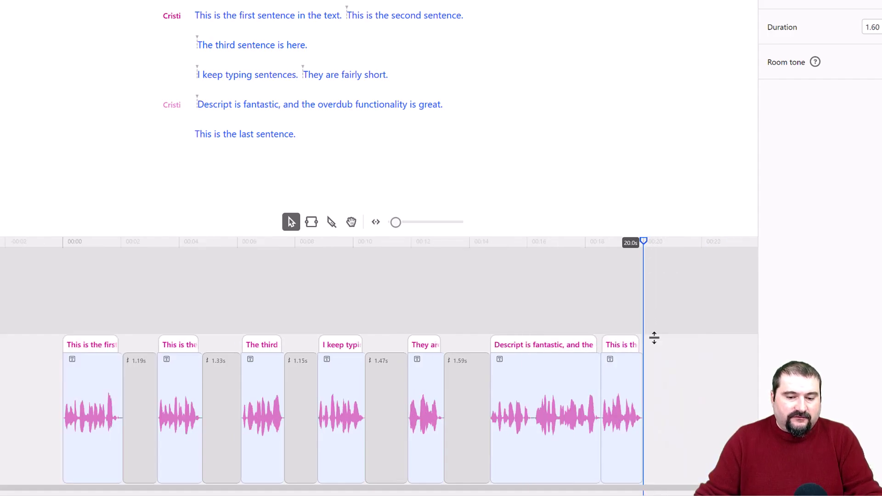
left_click_drag(614, 337, 664, 343)
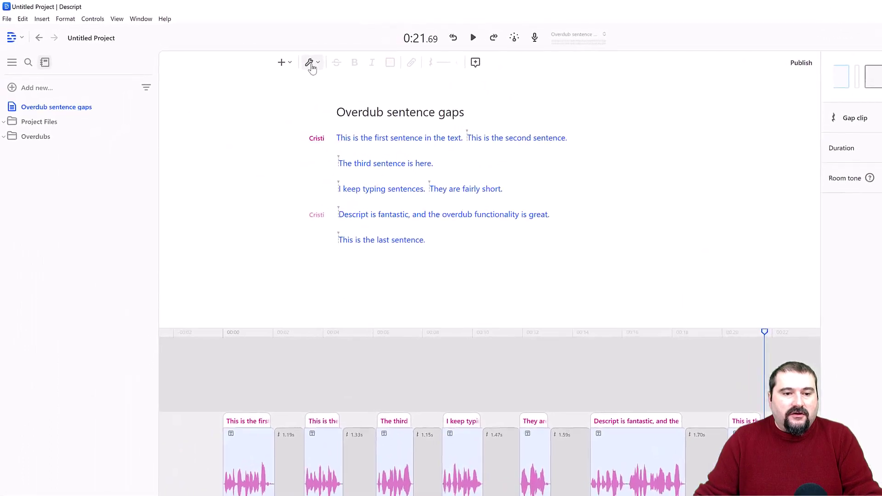
Shorten all six word gaps longer than 1.00 s to 1.00 seconds with Shorten word gaps.
left_click(312, 68)
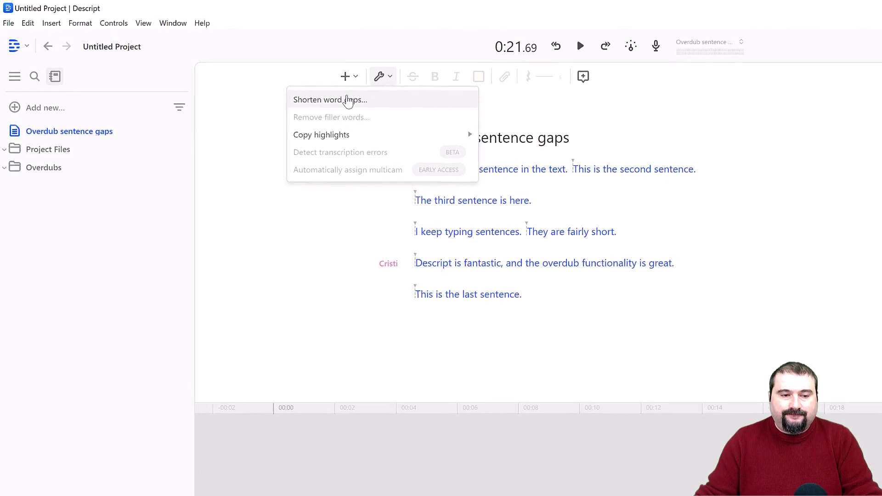
left_click(348, 101)
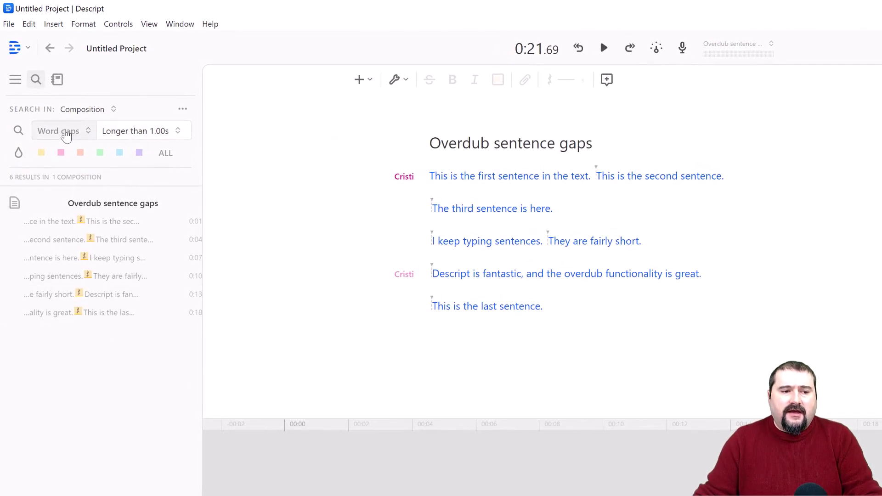
left_click(178, 132)
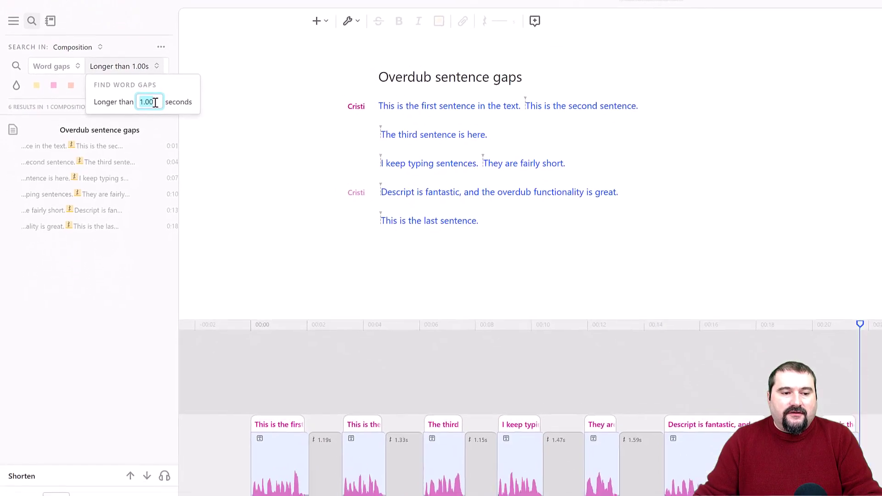
left_click(61, 430)
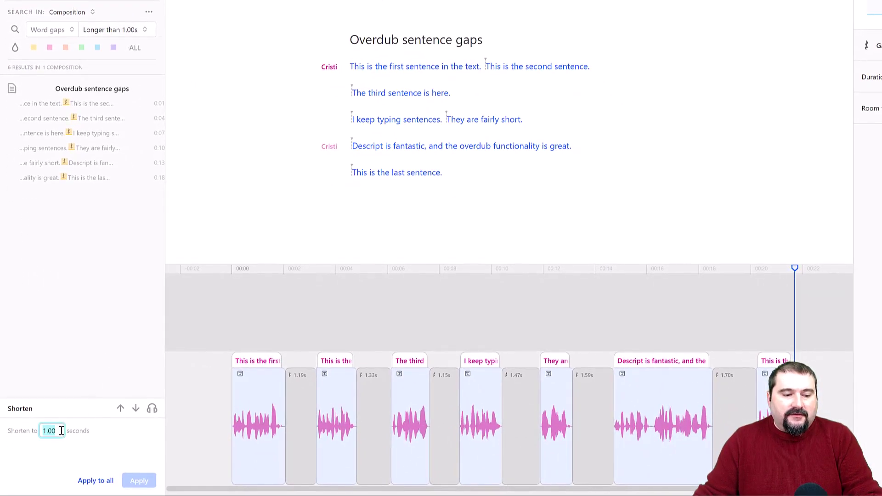
left_click(95, 481)
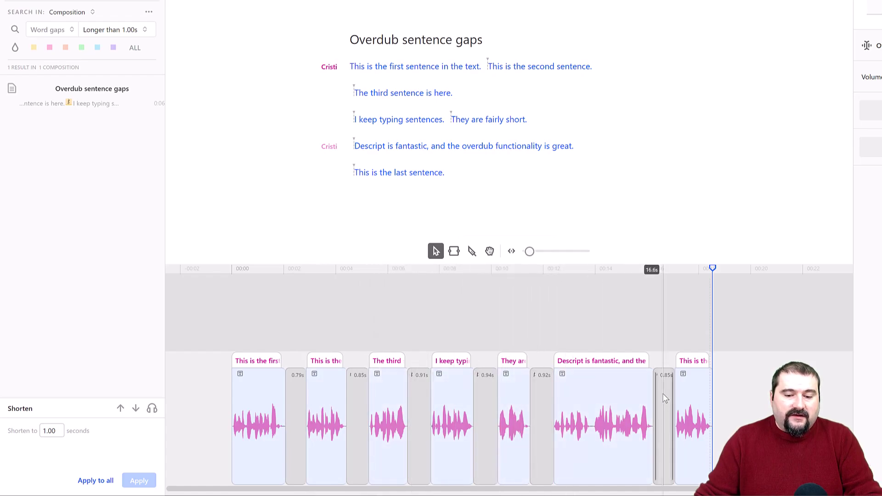
left_click(349, 67)
key("space")
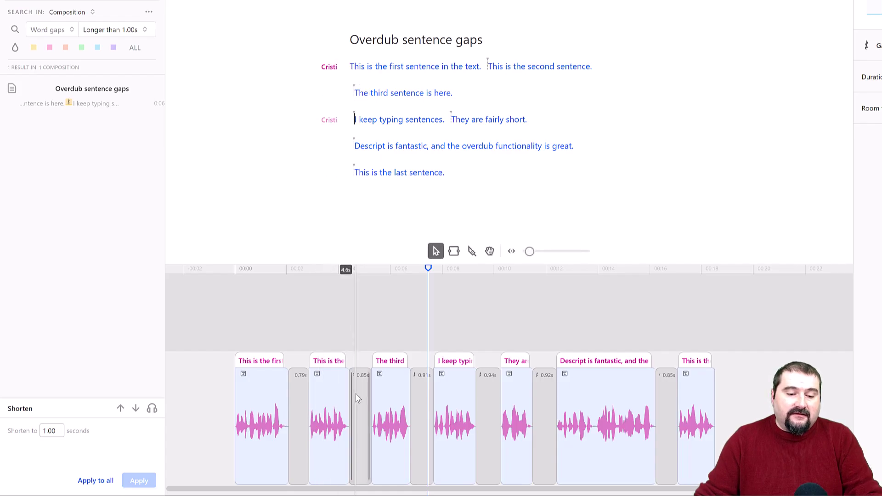
scroll(355, 394, "up", 6)
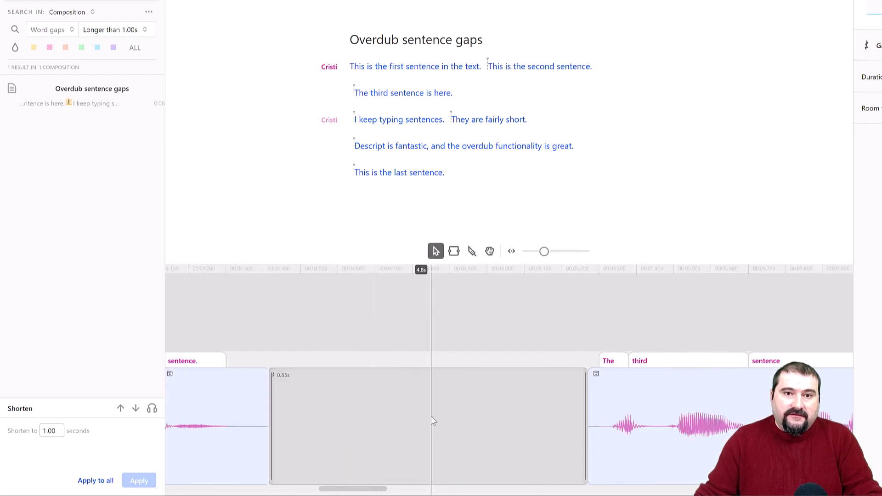
left_click(423, 411)
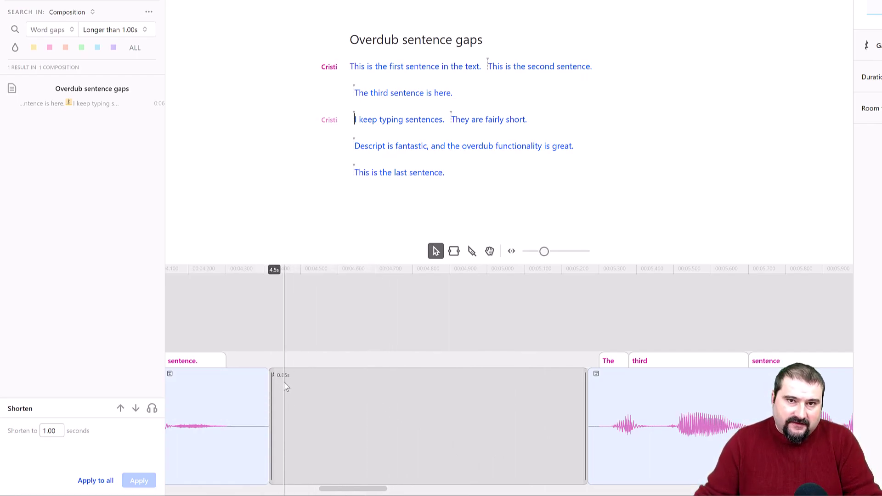
mouse_move(230, 384)
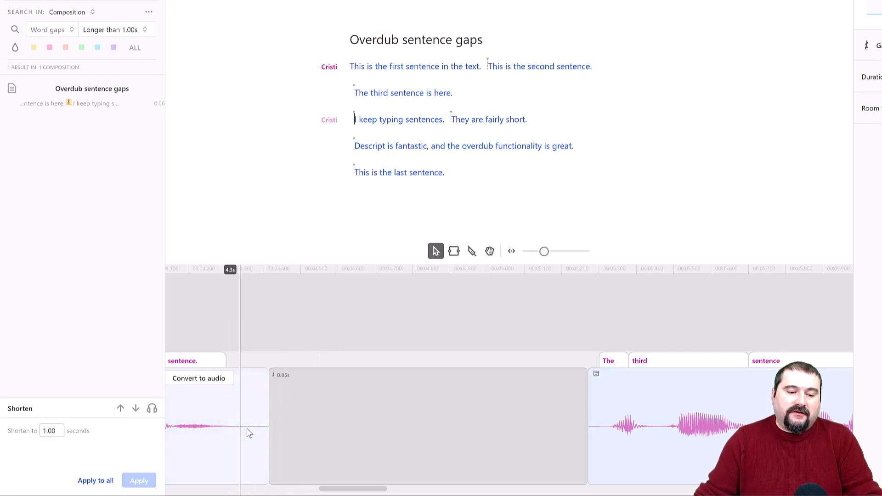
mouse_move(613, 423)
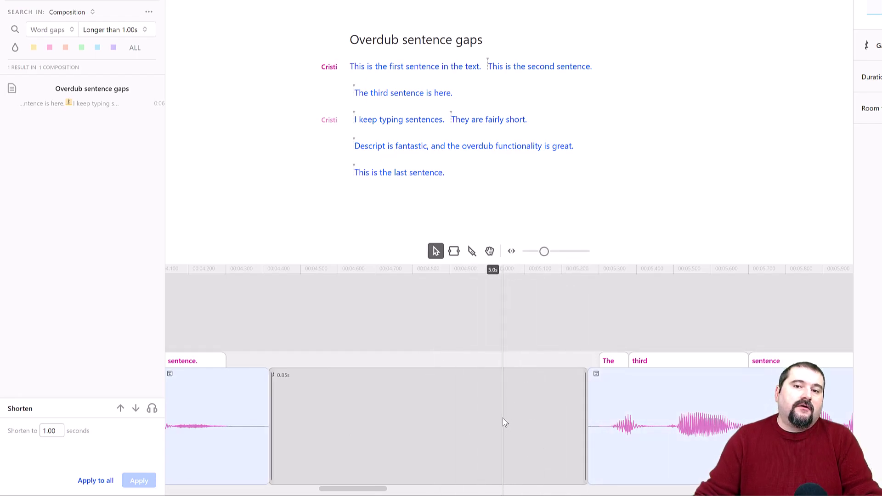
scroll(503, 419, "down", 5)
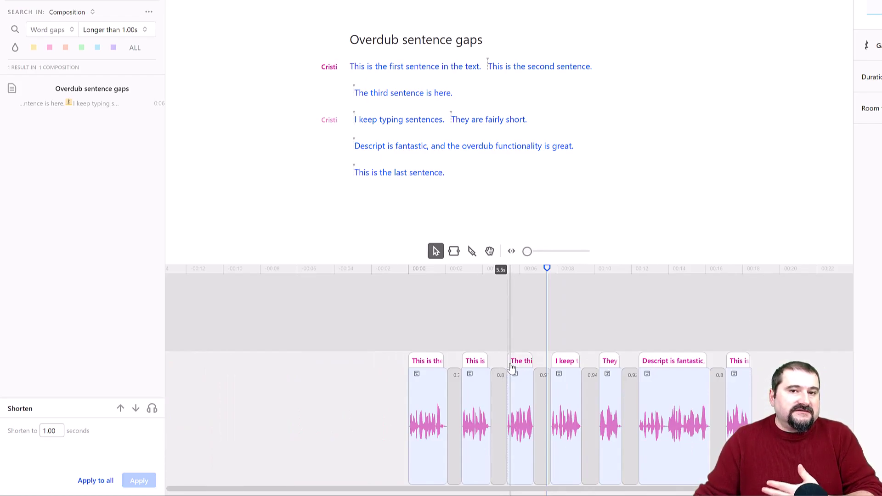
Add 'This is a sentence in-between.' after the third sentence, with a 1.34 s gap before it.
left_click(475, 91)
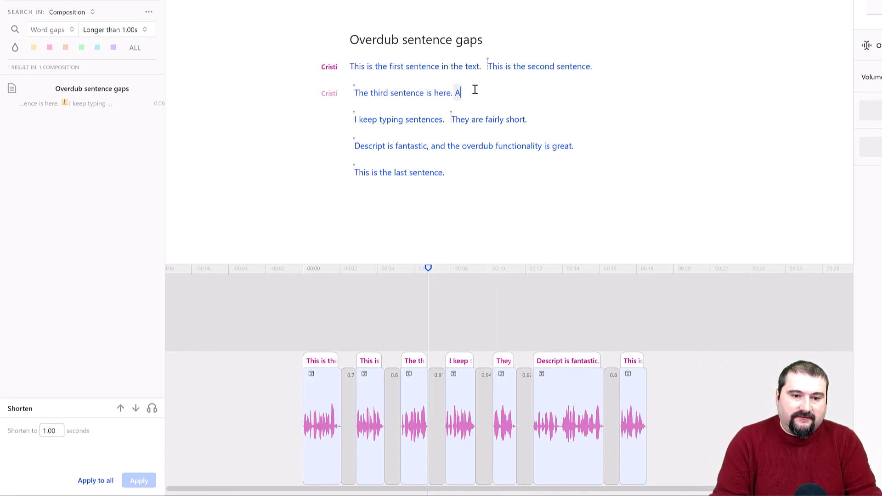
type("This is a sentence in-between.")
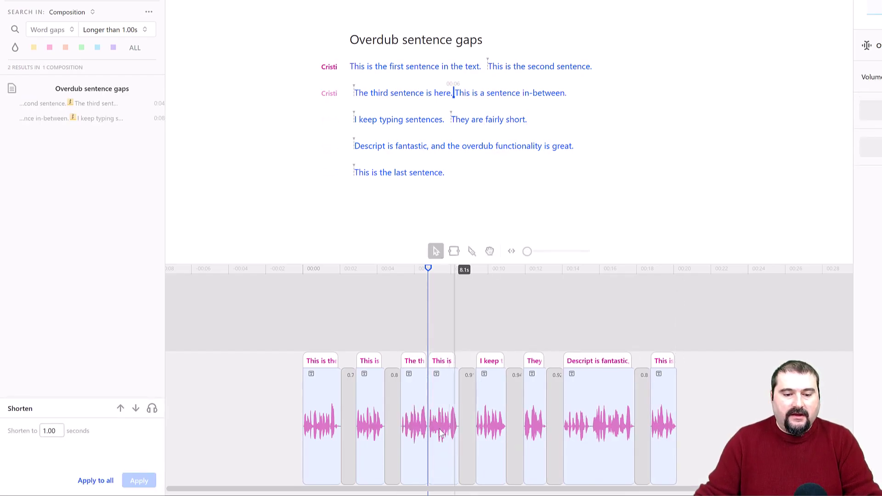
scroll(433, 437, "up", 6)
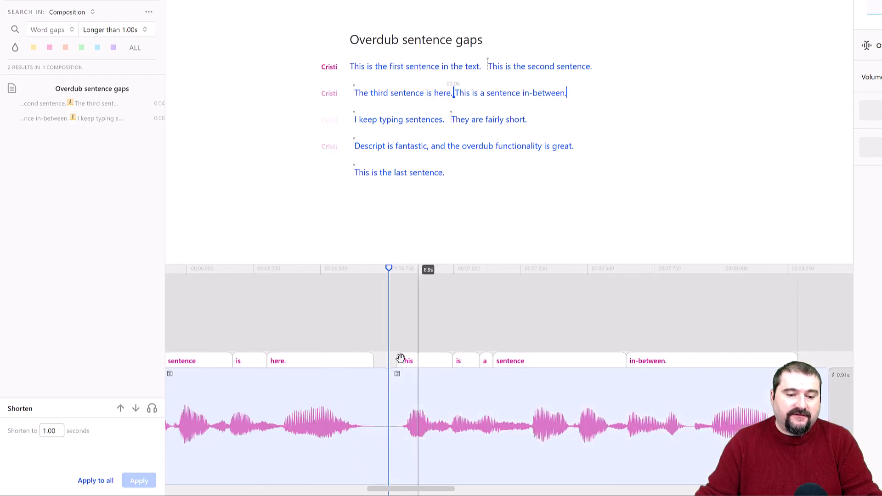
mouse_move(420, 423)
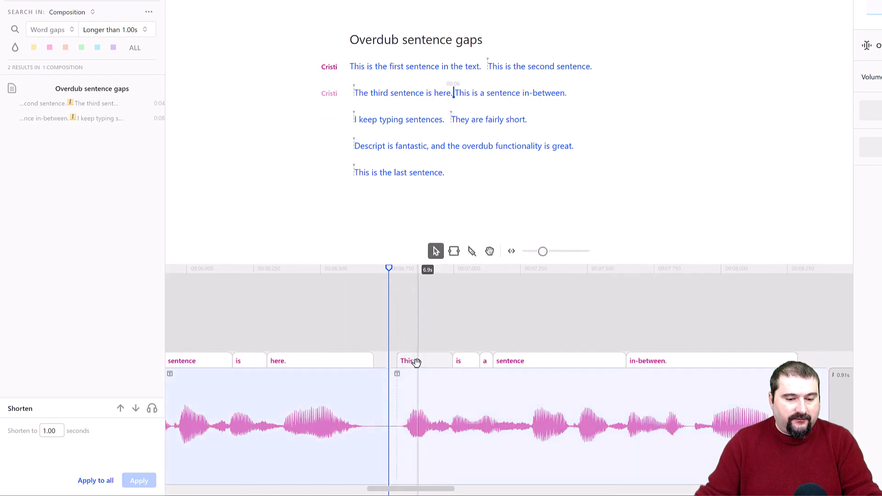
left_click_drag(417, 361, 792, 367)
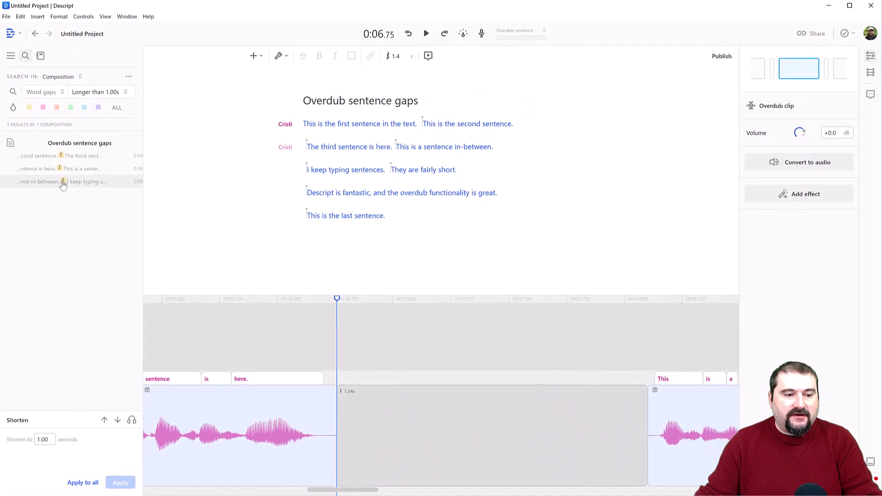
Shorten the three remaining long gaps to 1 second and return to the project files list.
left_click(84, 482)
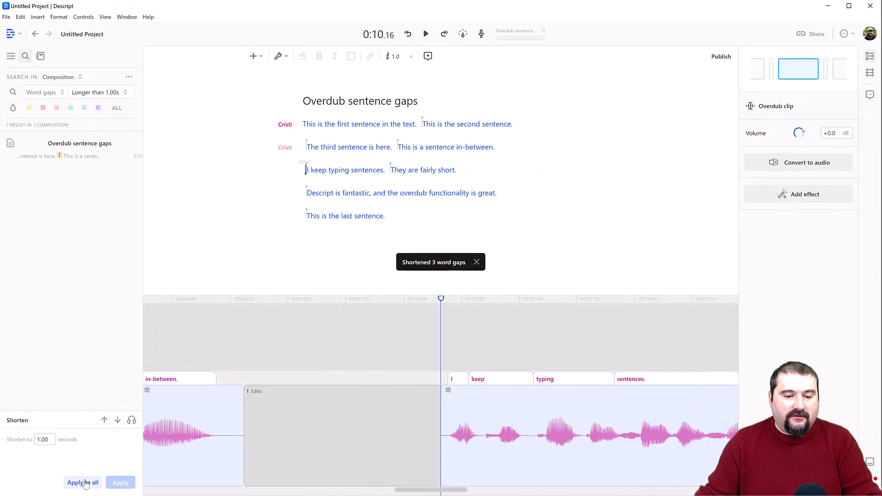
scroll(314, 419, "down", 6)
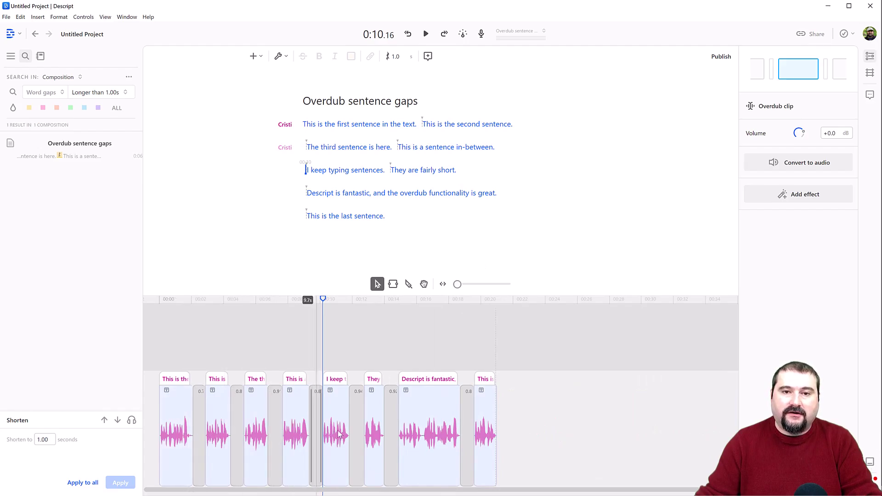
left_click(660, 417)
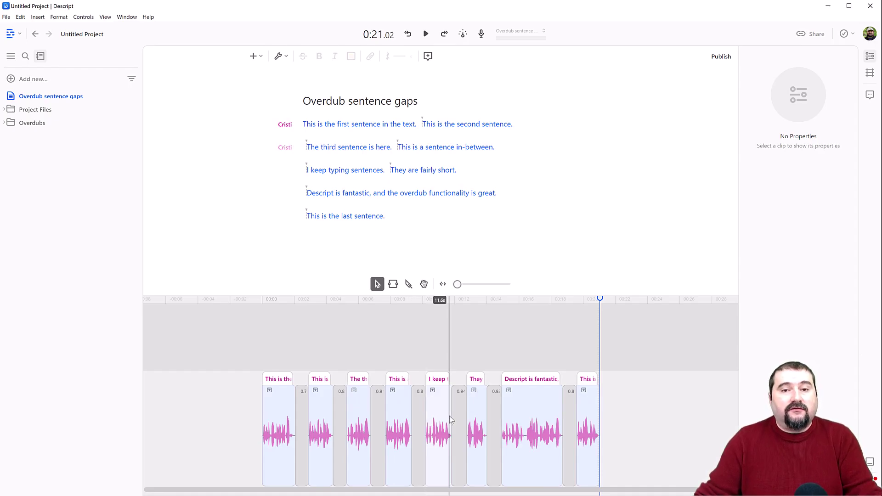
Convert all transcript sentences to normal audio and expand the Overdubs folder showing eight .wav files.
left_click_drag(303, 125, 393, 214)
right_click(415, 196)
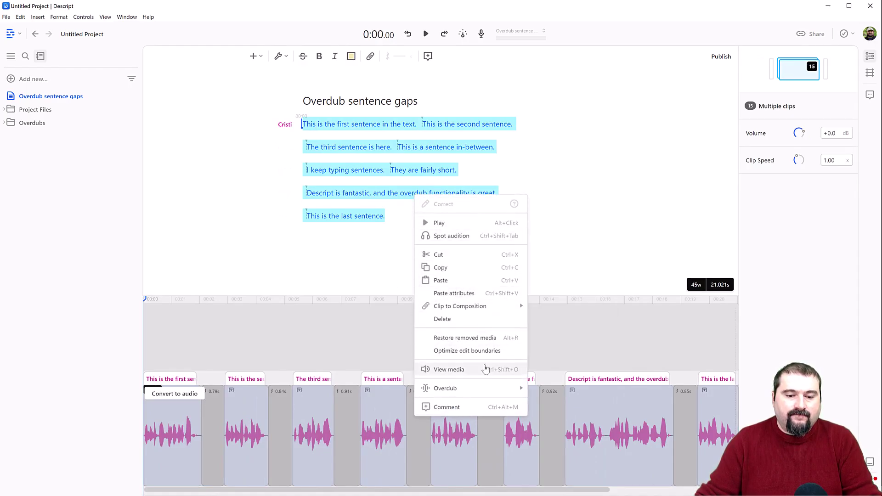
mouse_move(481, 390)
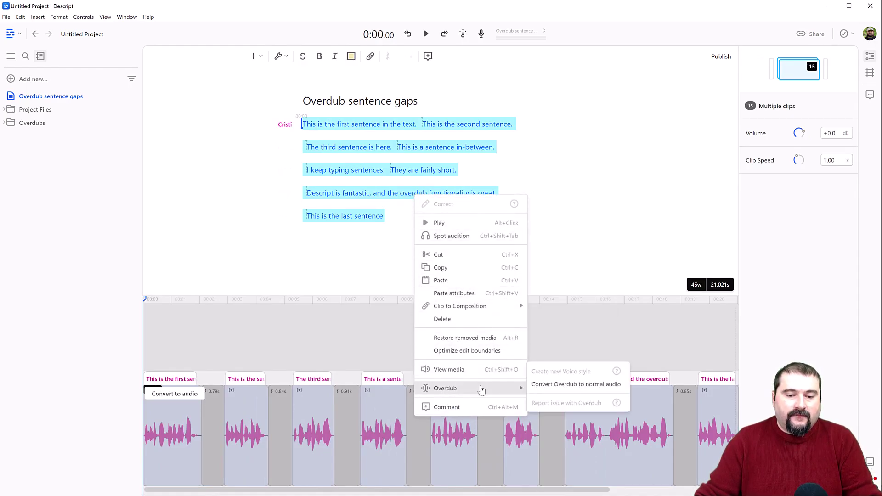
left_click(558, 385)
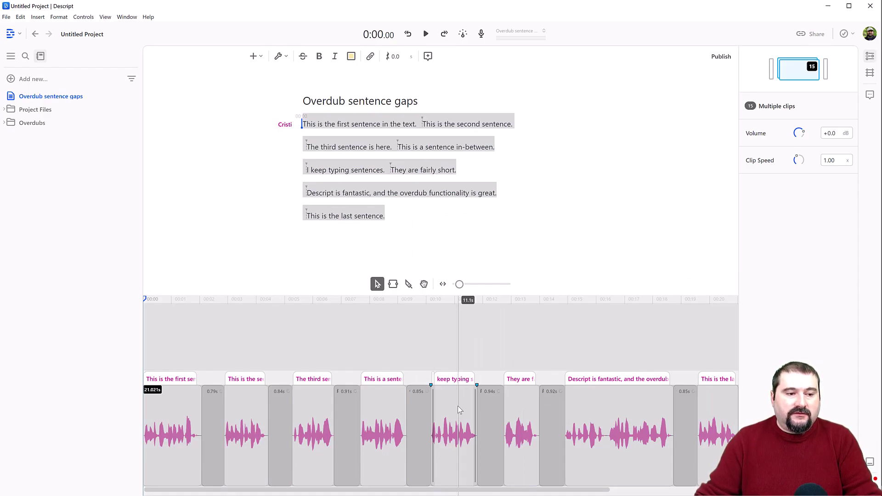
left_click(5, 121)
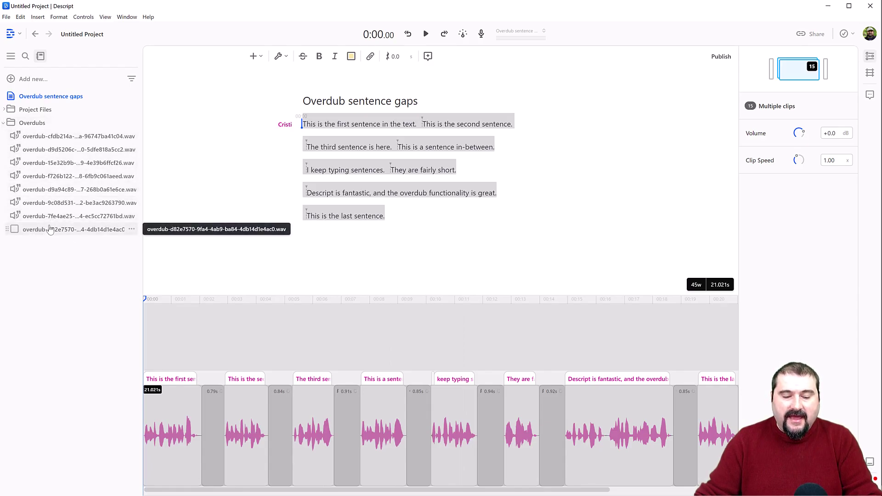
left_click(421, 352)
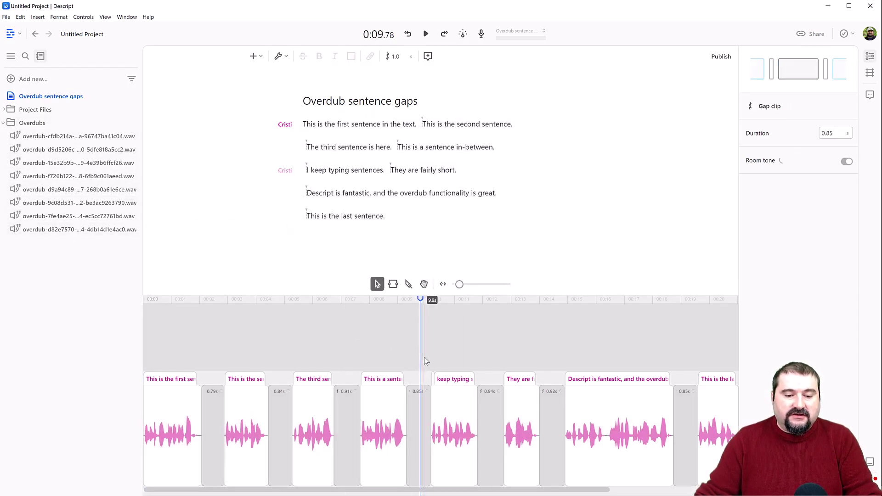
scroll(424, 357, "down", 2)
scroll(458, 406, "up", 3)
scroll(459, 406, "down", 3)
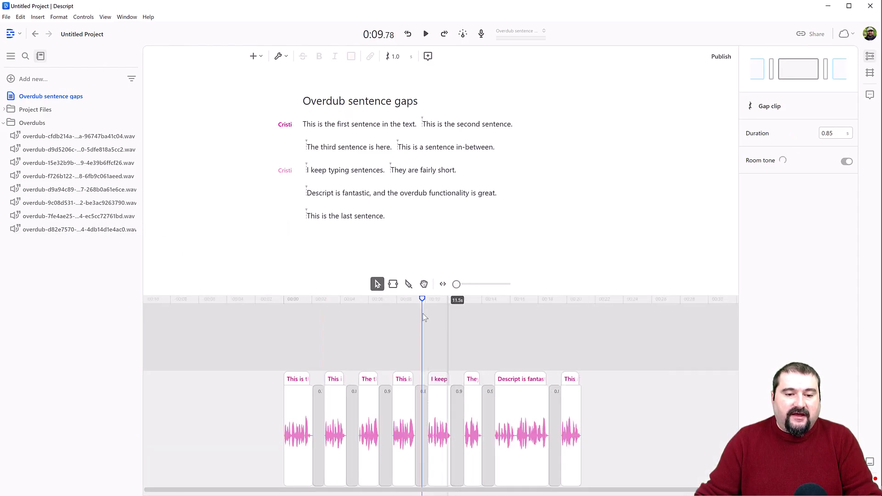
left_click(392, 170)
left_click_drag(391, 171, 385, 170)
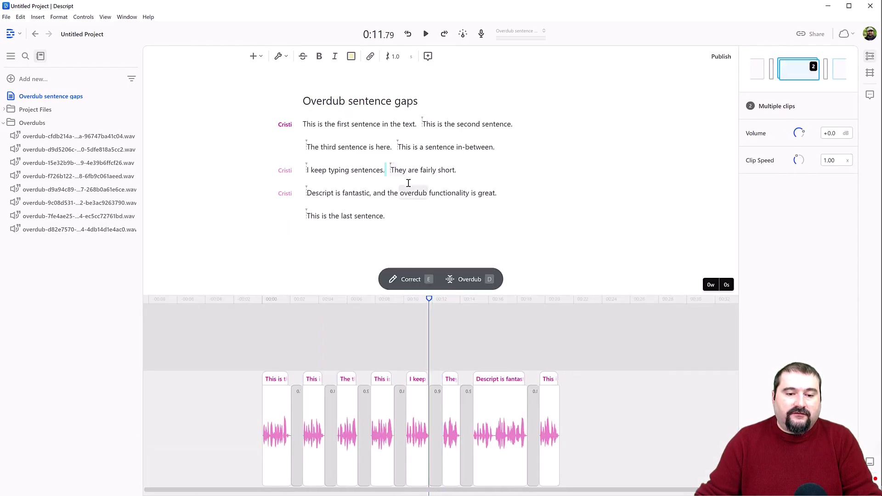
key("Escape")
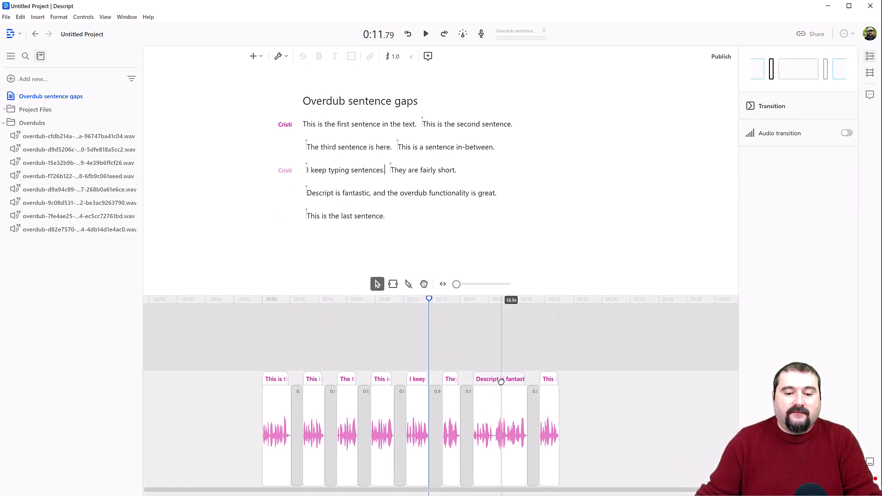
left_click(374, 404)
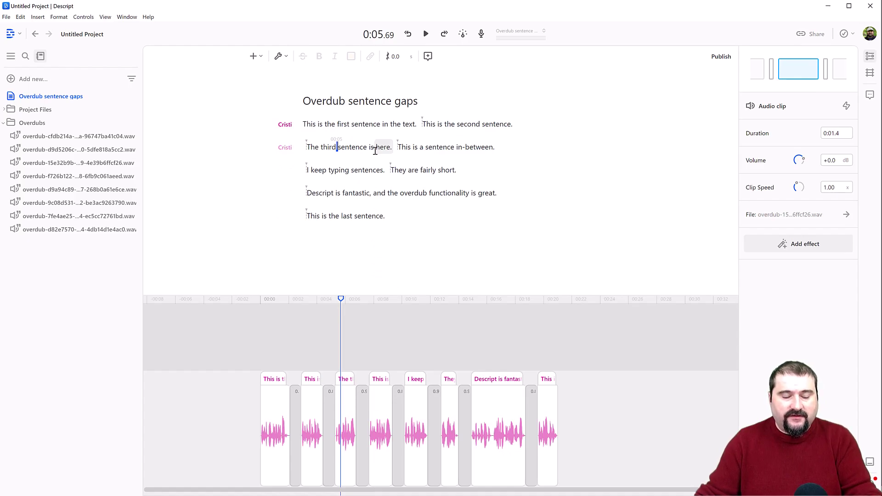
scroll(359, 440, "up", 5)
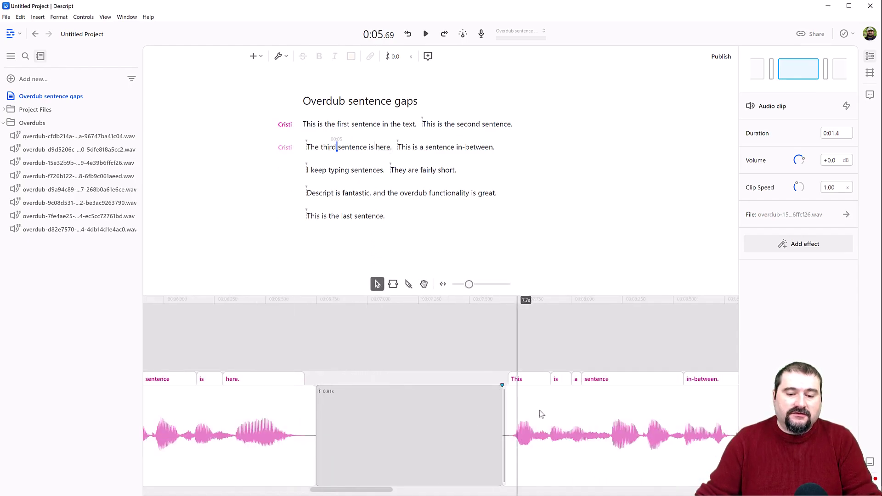